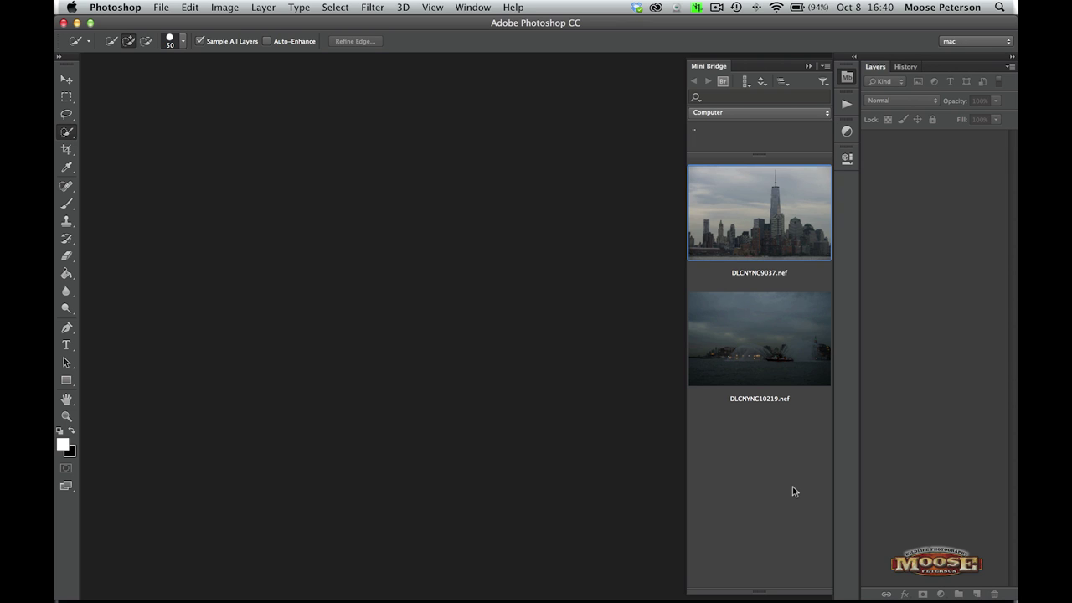
- Open the skyline raw file DLCNYNC9037.nef from Mini Bridge into Camera Raw
{"action": "double_click", "coordinate": [768, 224]}
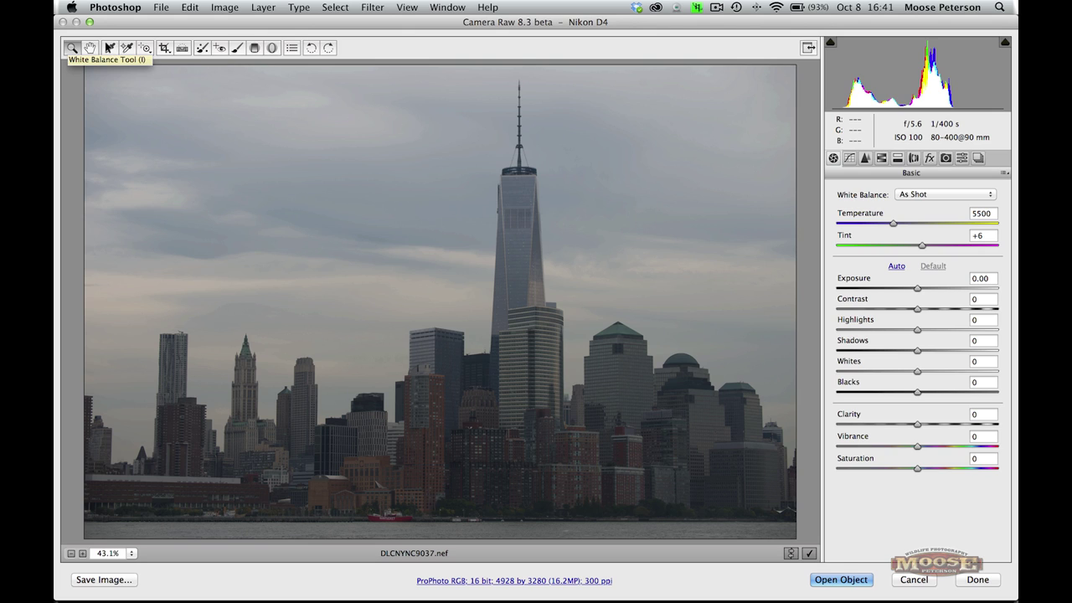
{"action": "left_click", "coordinate": [108, 48]}
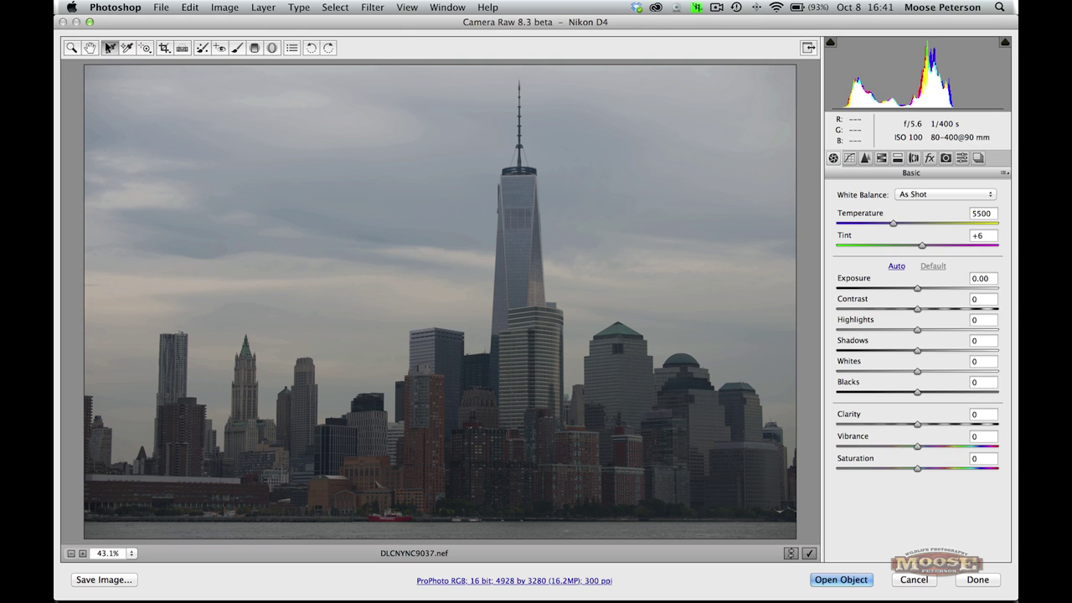
- Sample neutral tower spots for a custom white balance of Temperature 6750, Tint +5, and raise Clarity
{"action": "left_click", "coordinate": [519, 186]}
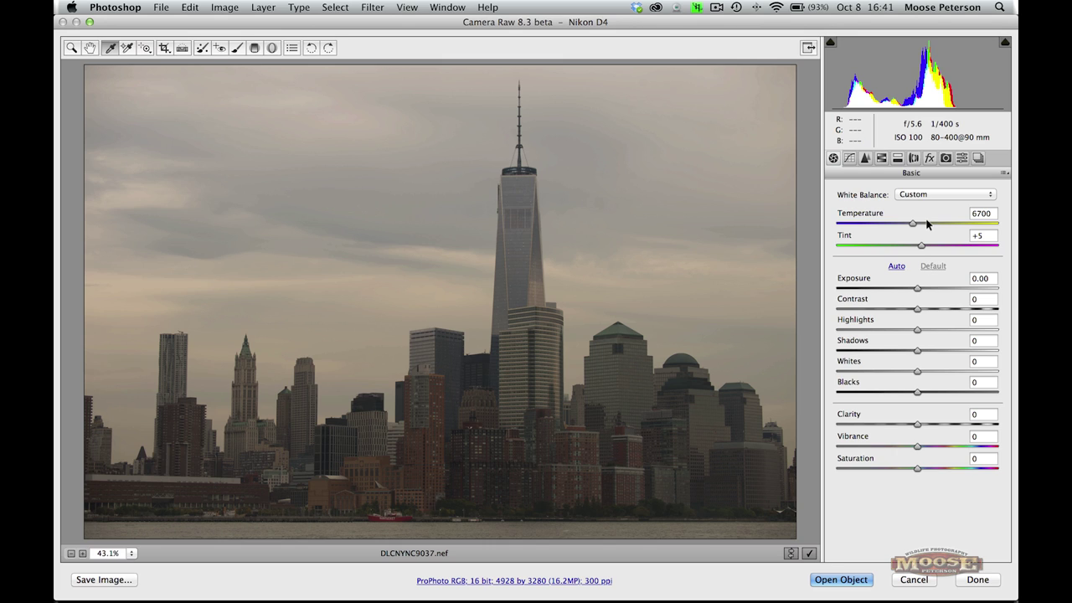
{"action": "left_click", "coordinate": [198, 473]}
{"action": "left_click", "coordinate": [459, 251]}
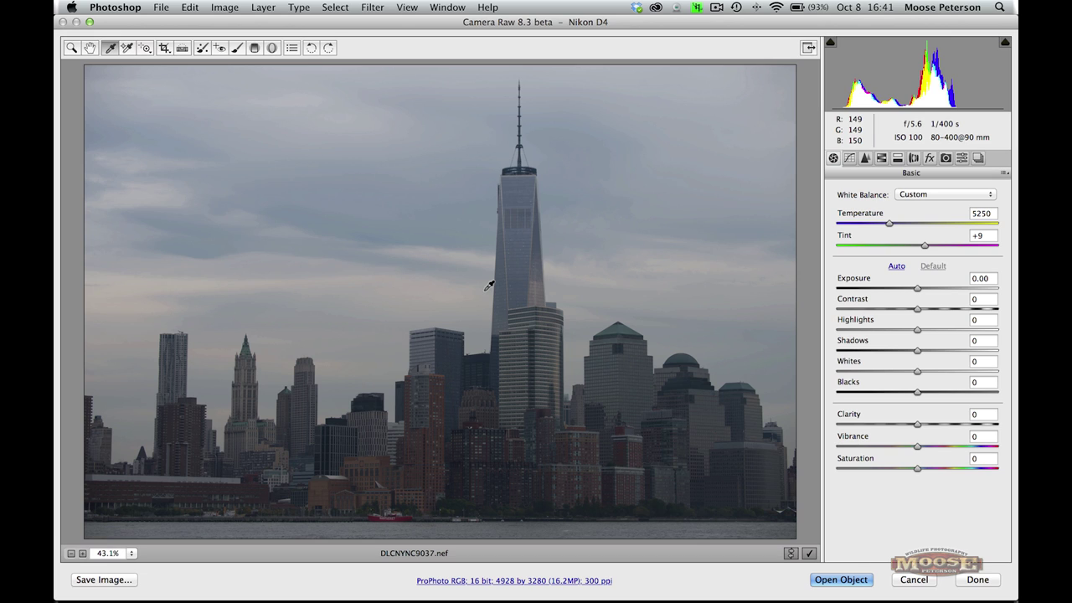
{"action": "left_click", "coordinate": [404, 276]}
{"action": "left_click", "coordinate": [454, 253]}
{"action": "left_click", "coordinate": [391, 423]}
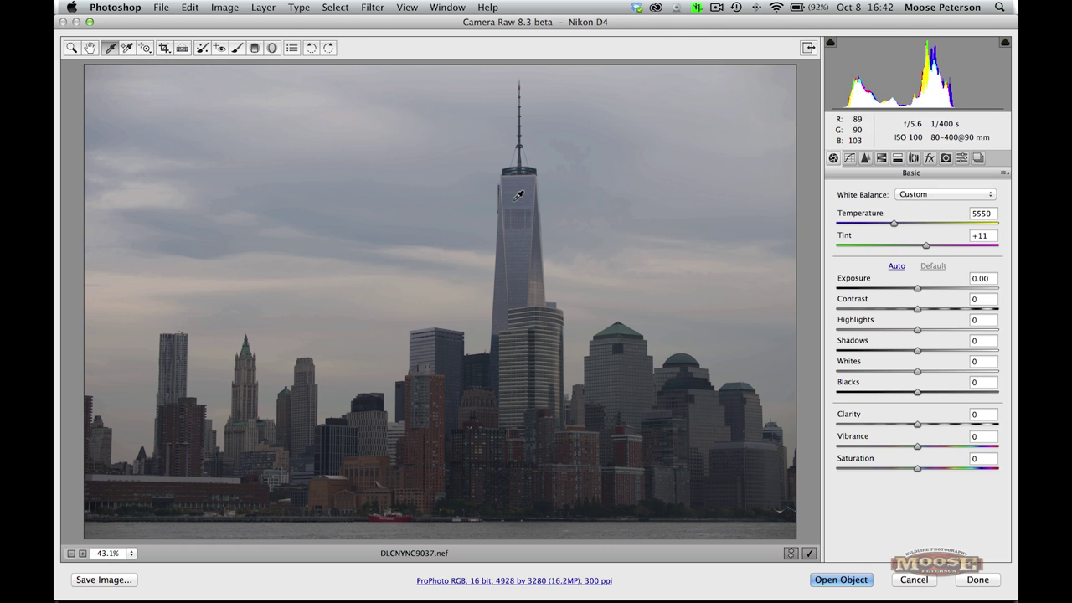
{"action": "left_click", "coordinate": [516, 199]}
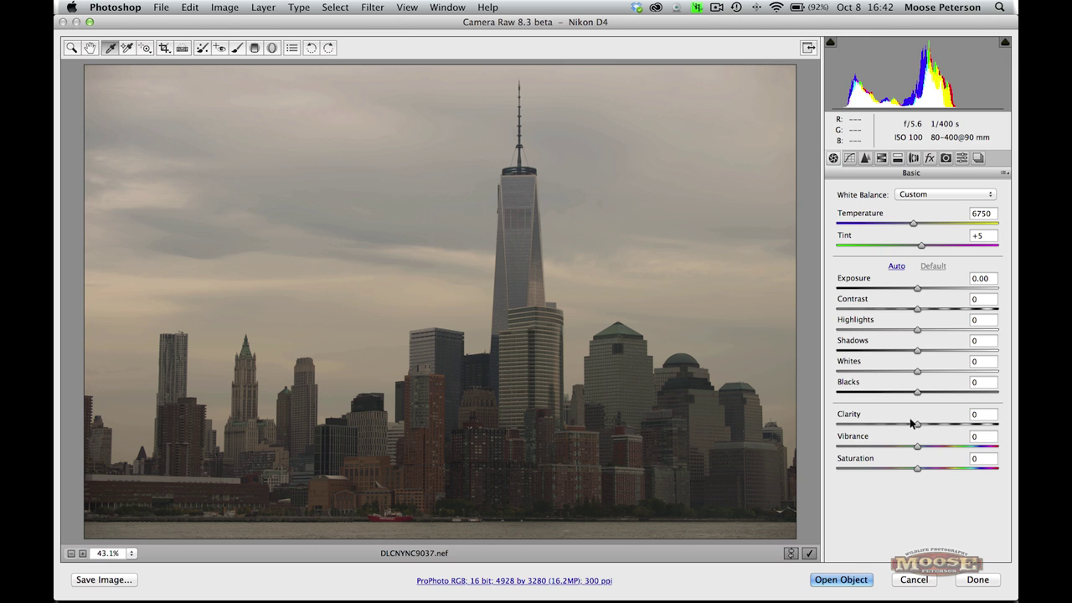
{"action": "left_click_drag", "start_coordinate": [914, 424], "coordinate": [956, 426]}
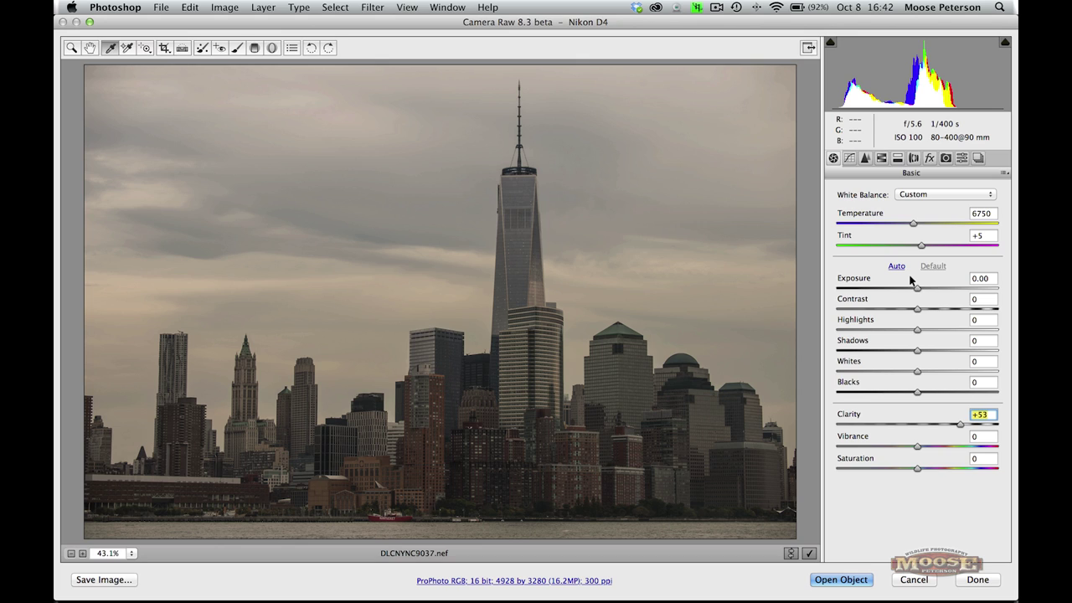
- Brighten the skyline with Exposure +0.35 and Shadows +42
{"action": "left_click_drag", "start_coordinate": [914, 288], "coordinate": [919, 288]}
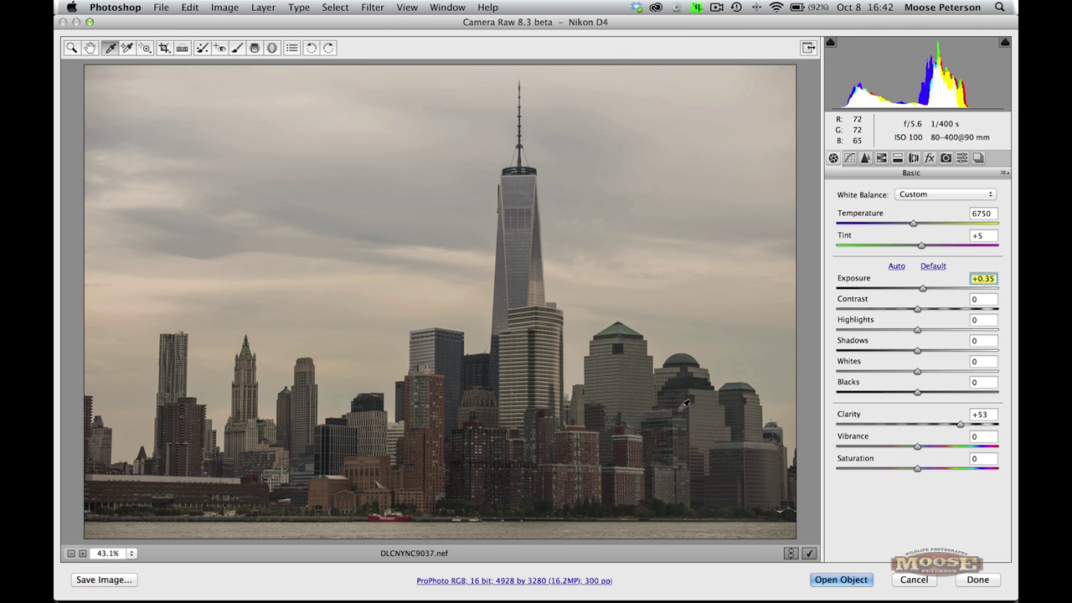
{"action": "left_click_drag", "start_coordinate": [923, 348], "coordinate": [949, 350]}
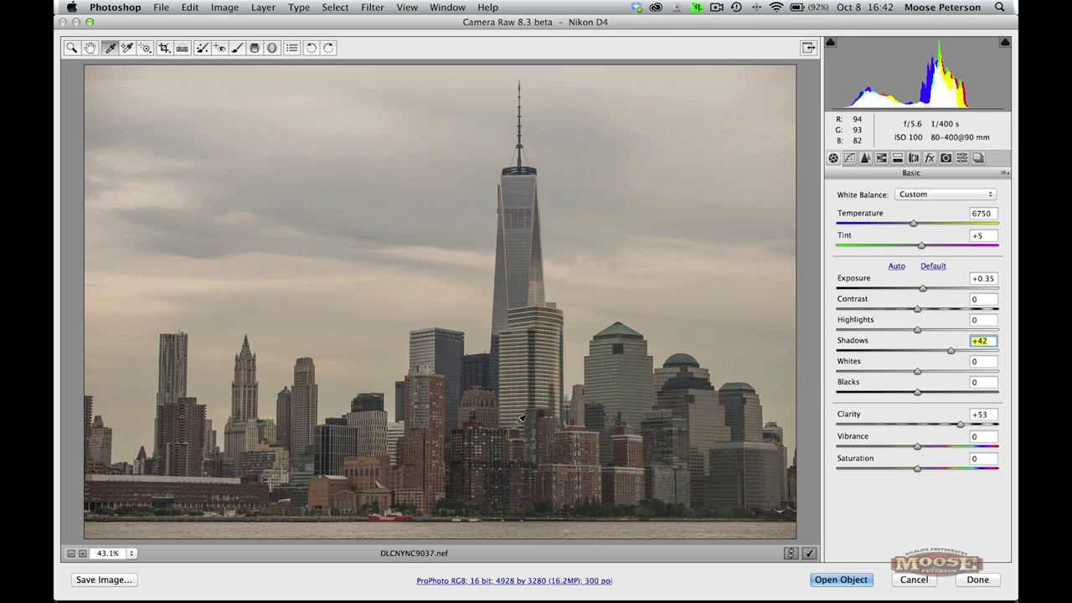
{"action": "left_click", "coordinate": [880, 158]}
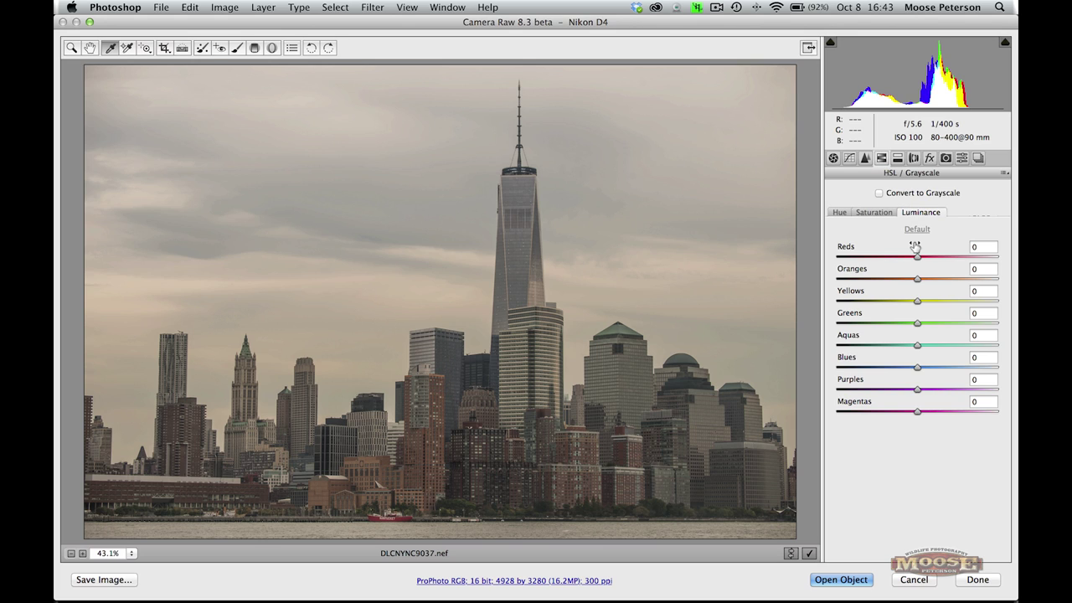
- Set HSL Luminance to Reds +21, Oranges +22, Yellows +23, Greens +23, Aquas -13, Blues -33
{"action": "left_click_drag", "start_coordinate": [915, 246], "coordinate": [936, 323]}
{"action": "left_click", "coordinate": [918, 277]}
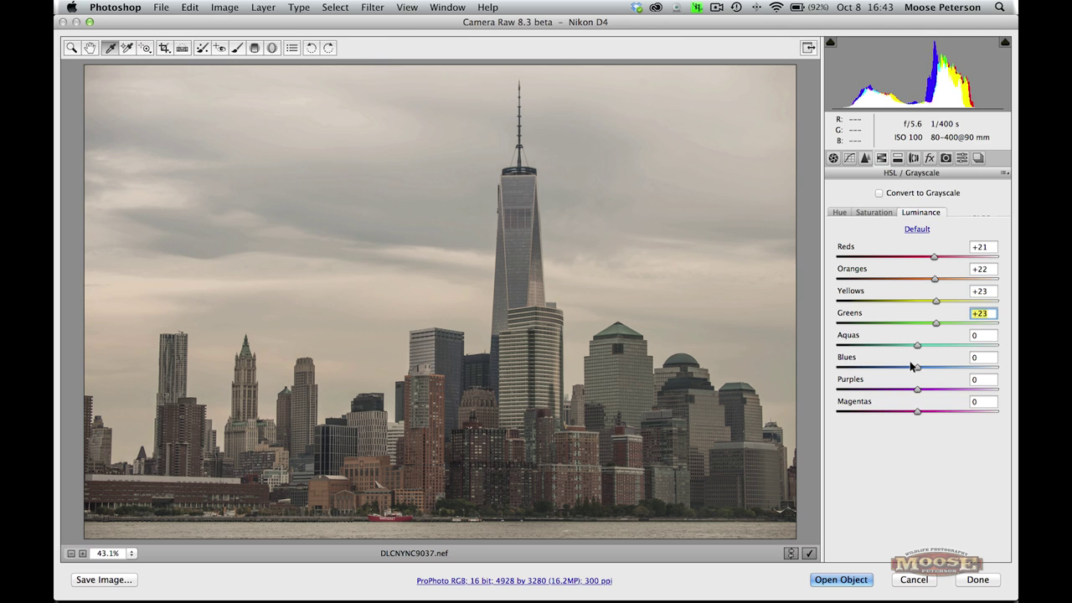
{"action": "left_click_drag", "start_coordinate": [912, 366], "coordinate": [901, 341]}
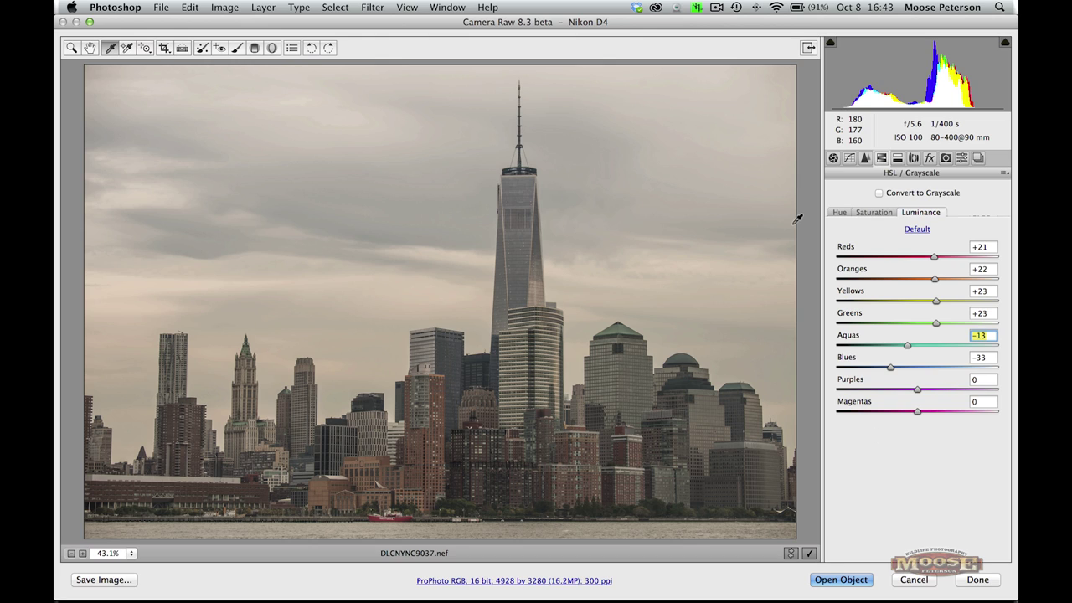
{"action": "left_click", "coordinate": [831, 157]}
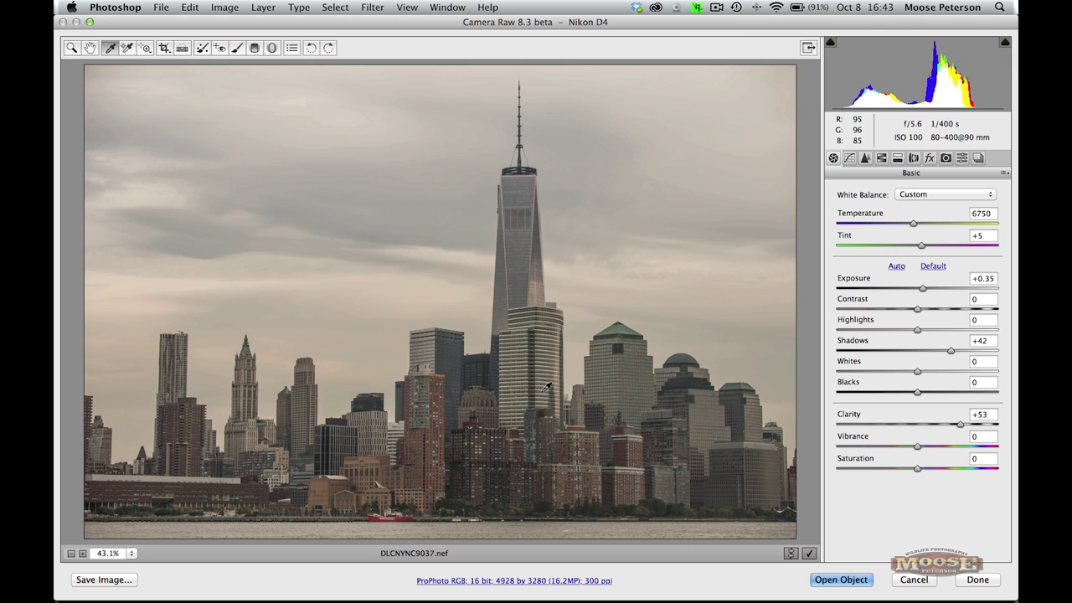
- Discard the skyline edits and open the fireboat raw file DLCNYNC10219.nef in Camera Raw
{"action": "left_click", "coordinate": [911, 580]}
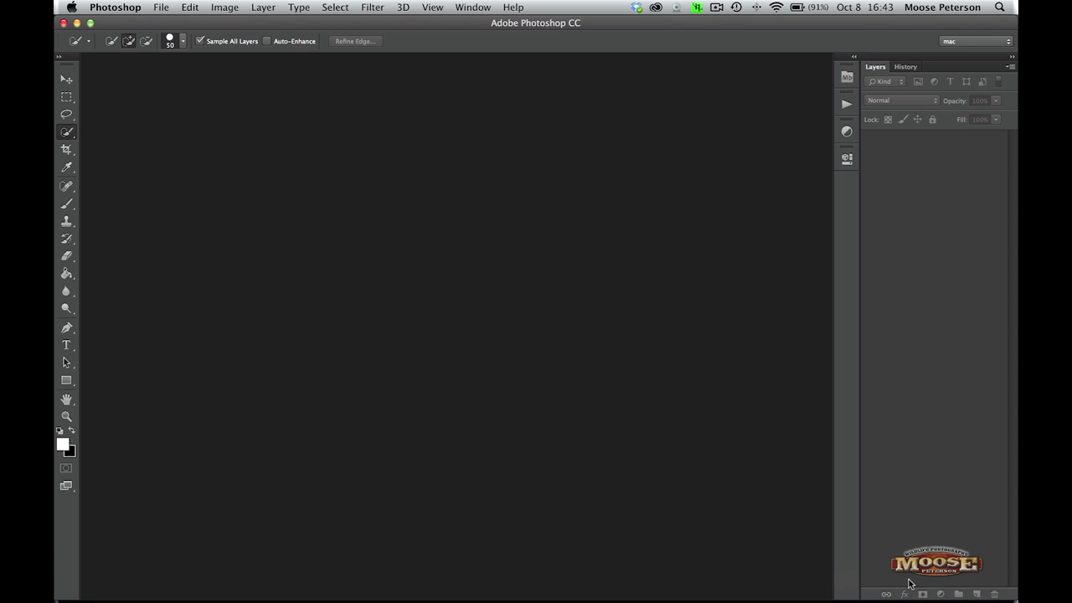
{"action": "left_click", "coordinate": [846, 77]}
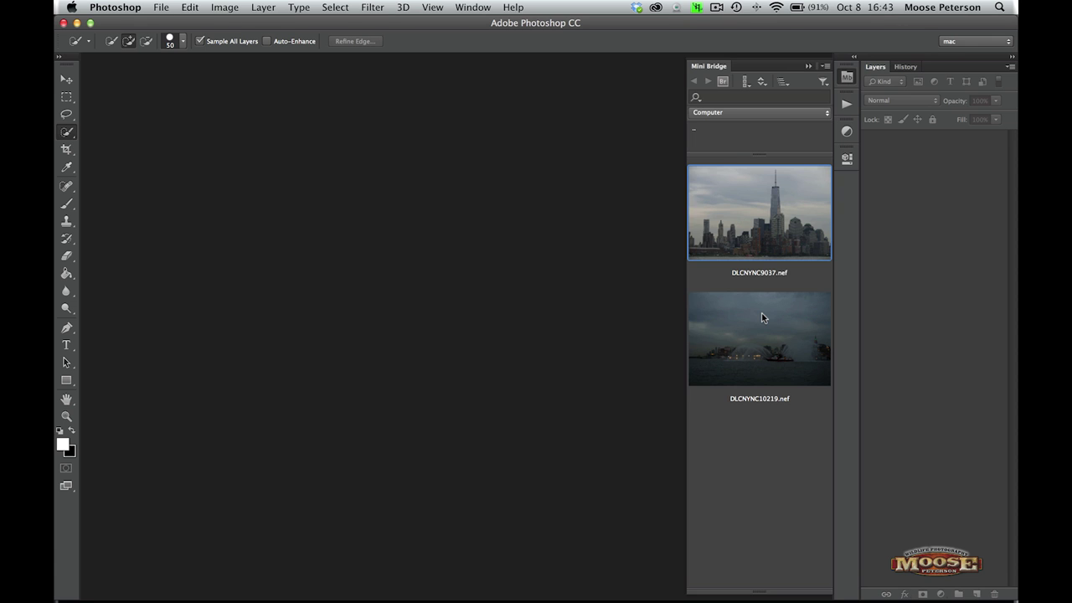
{"action": "double_click", "coordinate": [761, 317]}
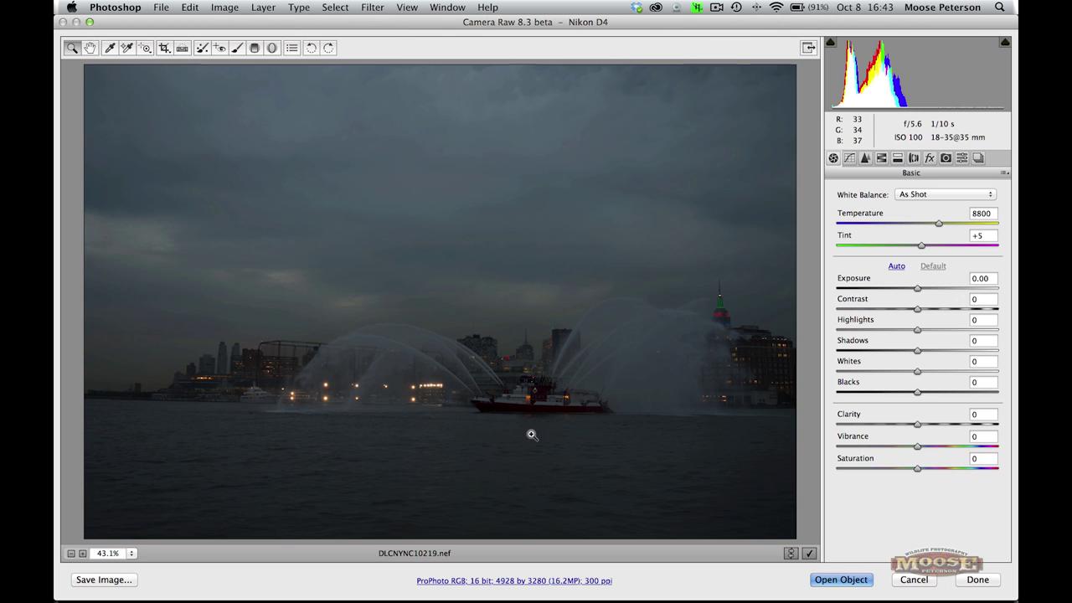
{"action": "left_click", "coordinate": [497, 364]}
- Take a first white balance sample from the spray to reduce the fireboat scene's blue cast
{"action": "left_click_drag", "start_coordinate": [496, 363], "coordinate": [612, 436]}
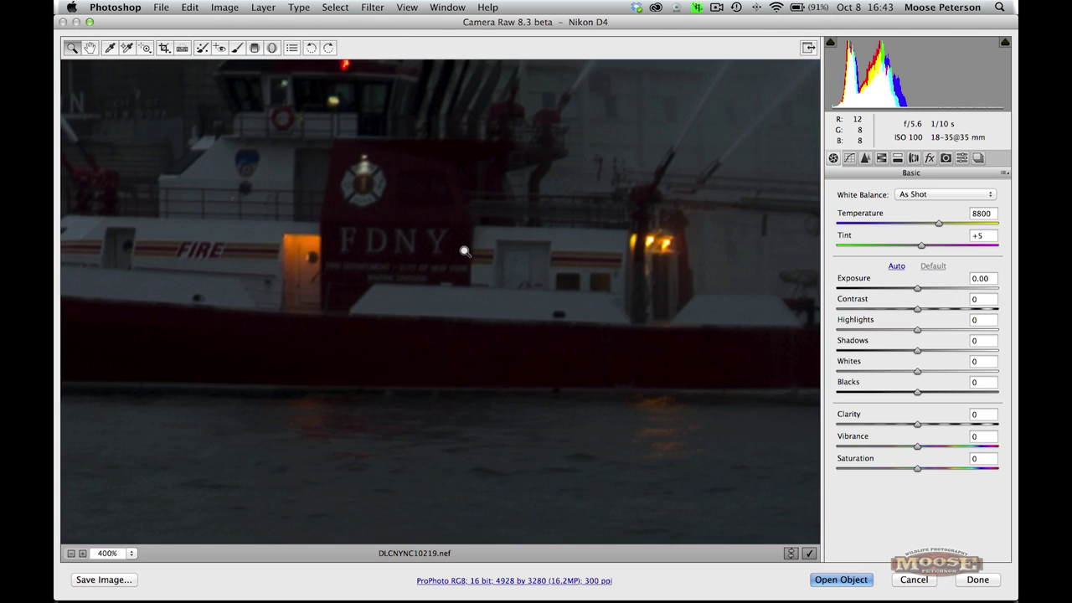
{"action": "key", "text": "super+0"}
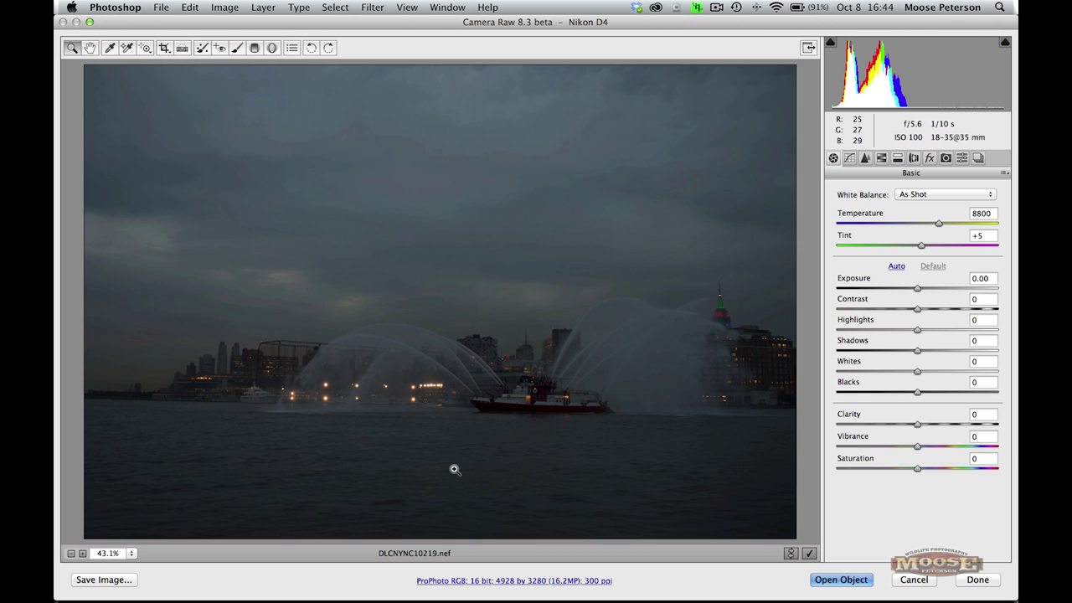
{"action": "left_click", "coordinate": [109, 47]}
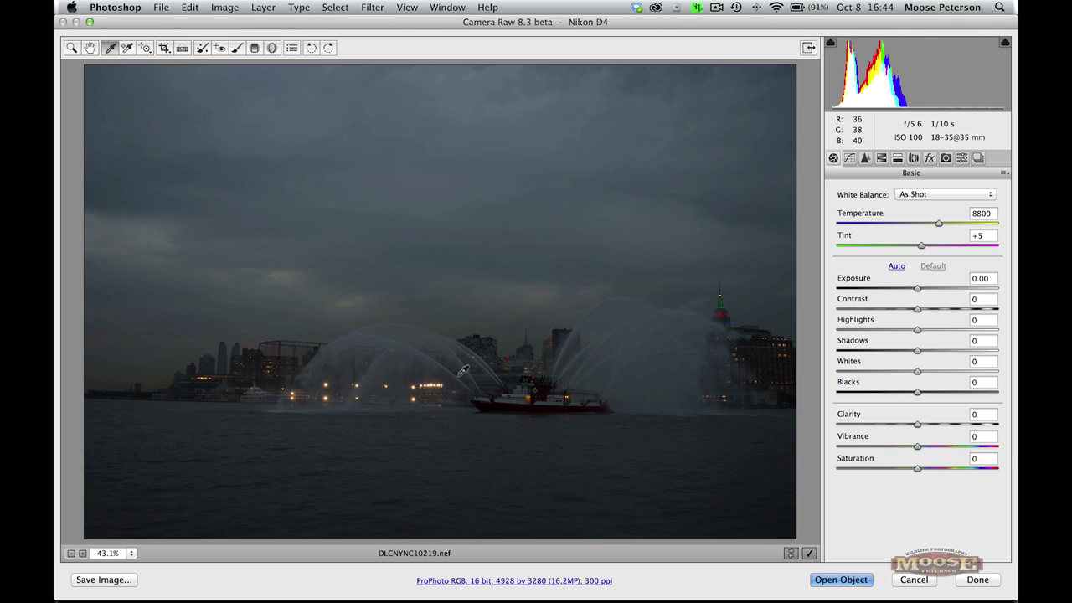
{"action": "left_click", "coordinate": [642, 334]}
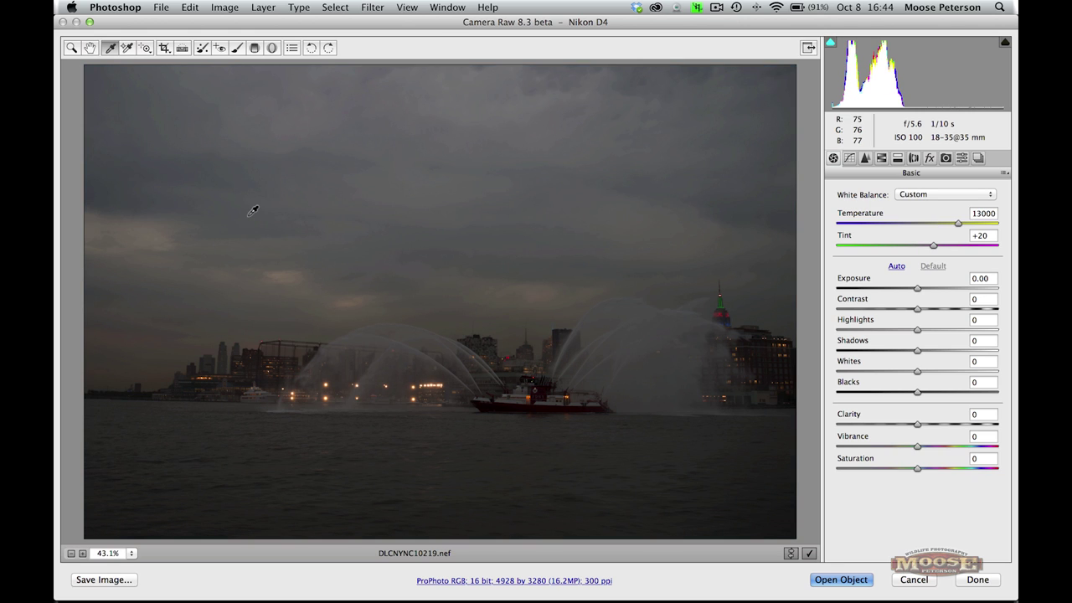
- Resample white balance on the magnified fireboat for Temperature 12000, Tint +22, then add Clarity +33
{"action": "left_click", "coordinate": [71, 47]}
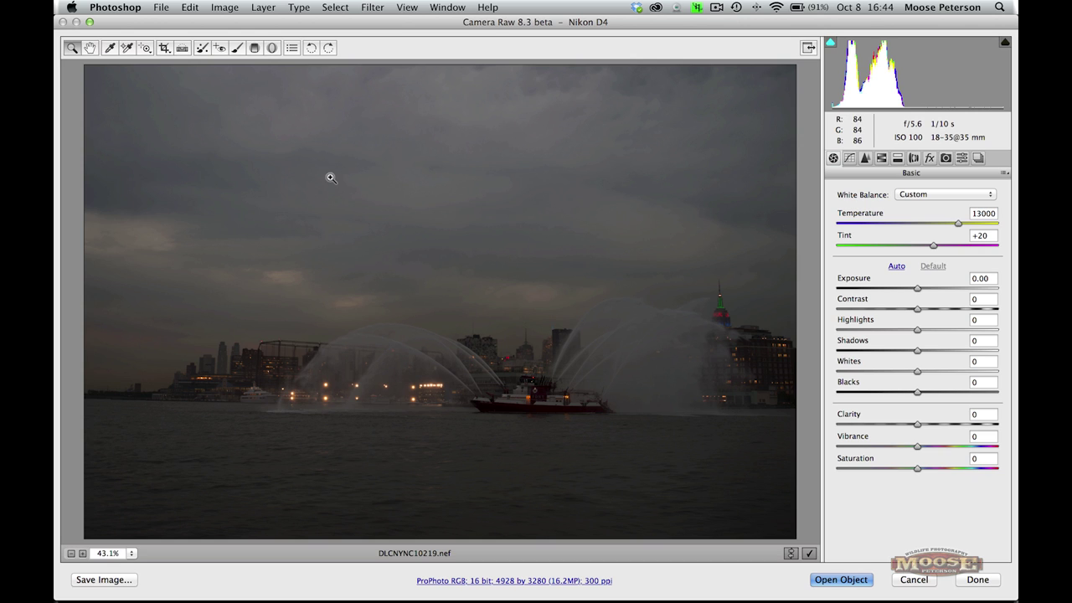
{"action": "left_click_drag", "start_coordinate": [342, 196], "coordinate": [743, 460]}
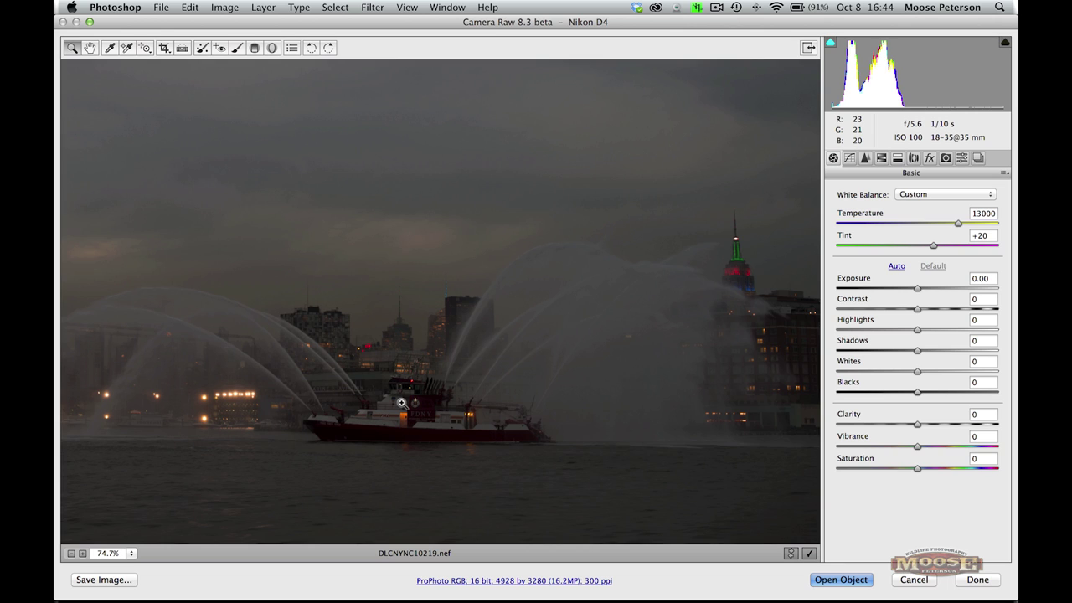
{"action": "left_click_drag", "start_coordinate": [548, 397], "coordinate": [588, 393]}
{"action": "left_click_drag", "start_coordinate": [448, 417], "coordinate": [494, 419]}
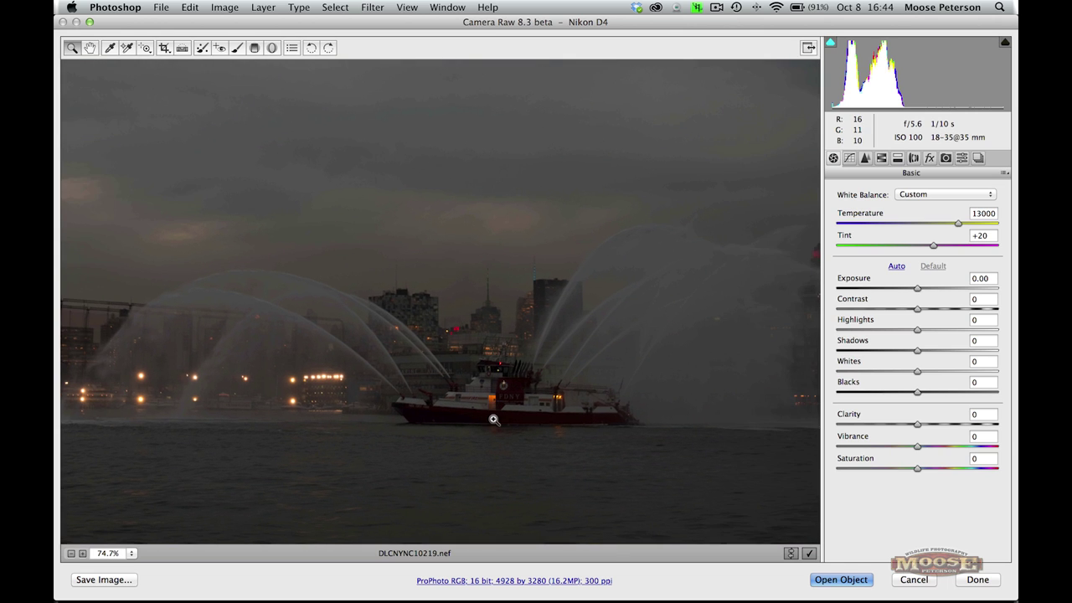
{"action": "left_click", "coordinate": [108, 47]}
{"action": "left_click", "coordinate": [475, 391]}
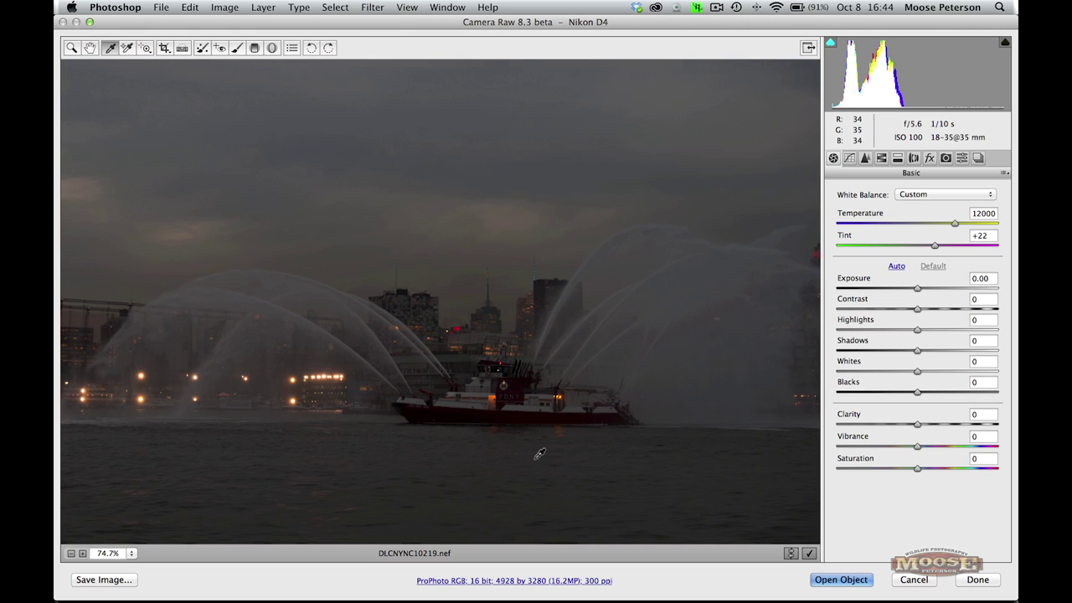
{"action": "key", "text": "super+0"}
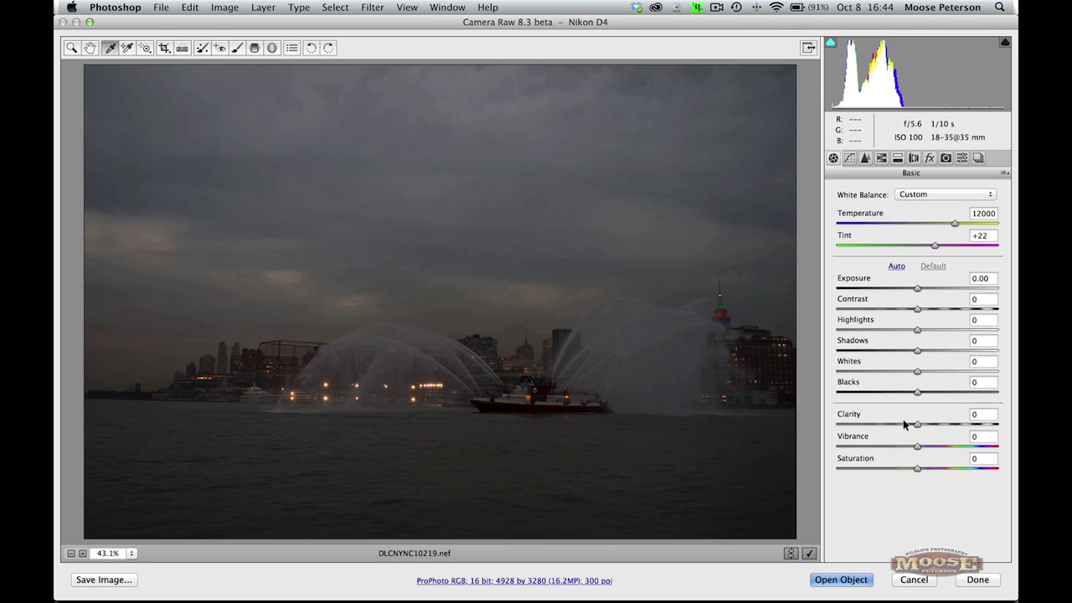
{"action": "left_click_drag", "start_coordinate": [916, 425], "coordinate": [940, 422]}
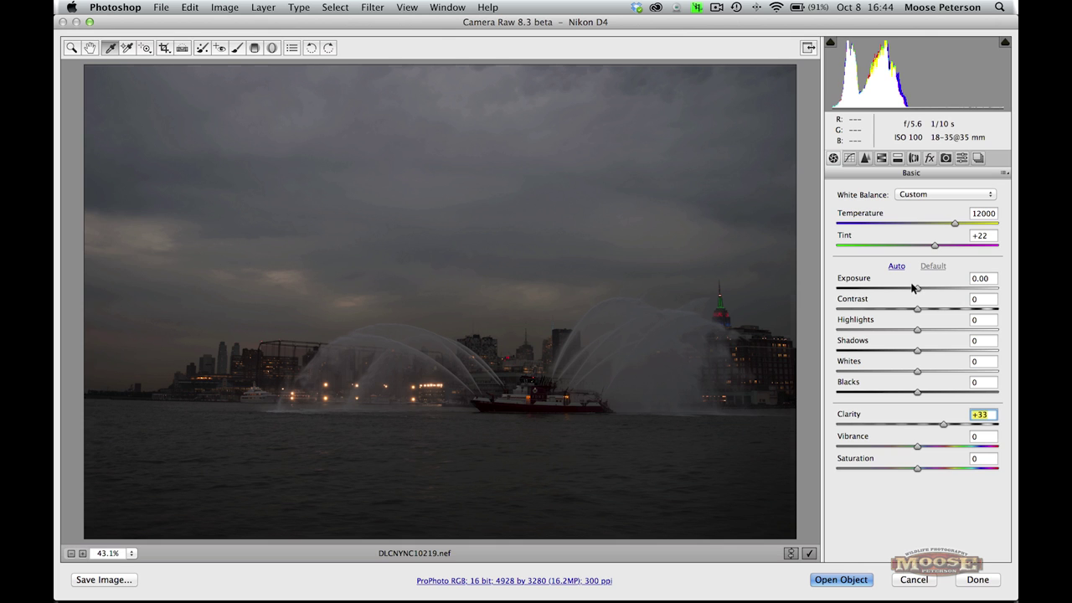
- Brighten the fireboat photo to Exposure +0.75
{"action": "left_click_drag", "start_coordinate": [914, 287], "coordinate": [923, 287]}
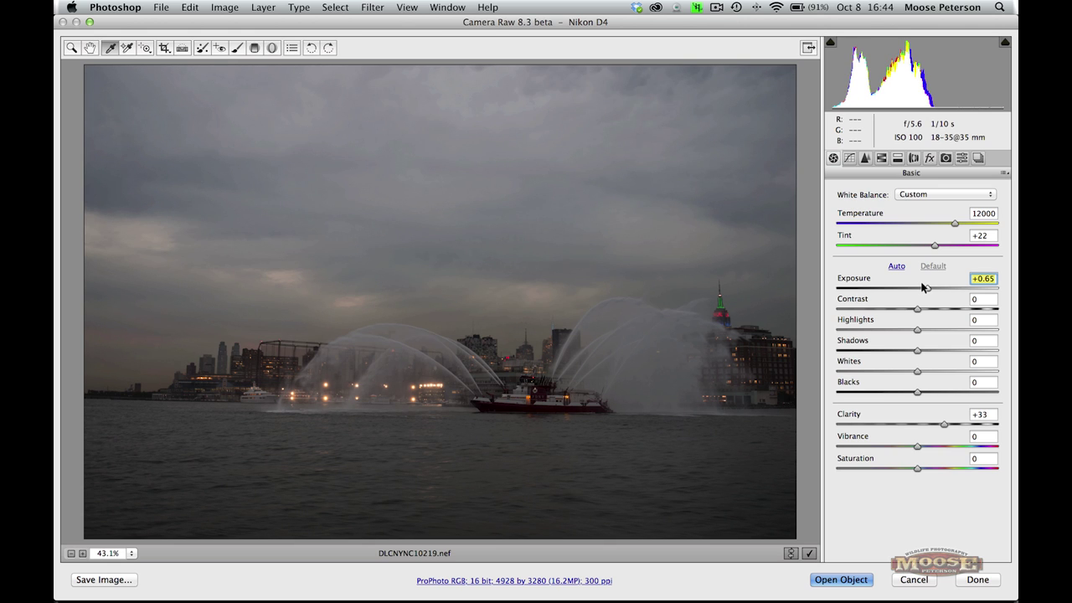
{"action": "left_click_drag", "start_coordinate": [923, 287], "coordinate": [925, 287]}
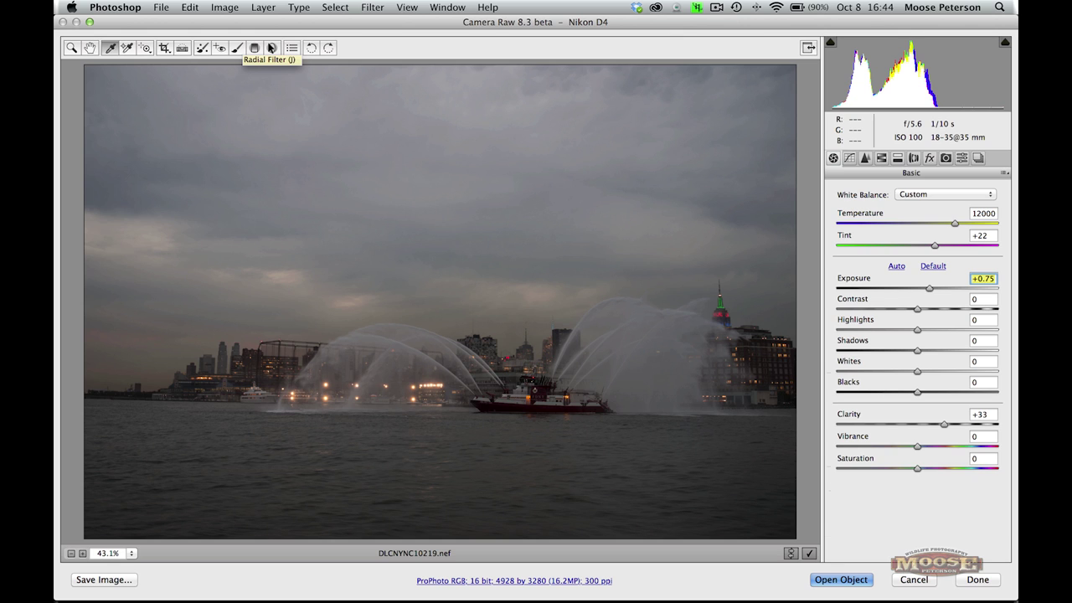
{"action": "left_click", "coordinate": [271, 47]}
- Draw a radial filter centred on the fireboat and darken the outside to Exposure -0.60
{"action": "left_click_drag", "start_coordinate": [357, 305], "coordinate": [549, 406]}
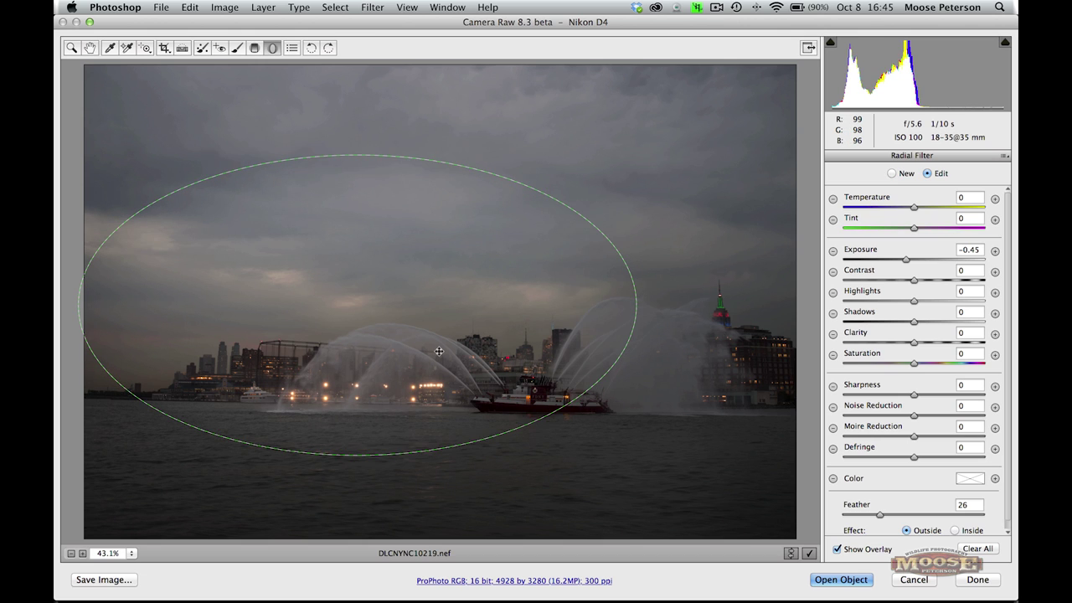
{"action": "left_click_drag", "start_coordinate": [438, 351], "coordinate": [541, 392]}
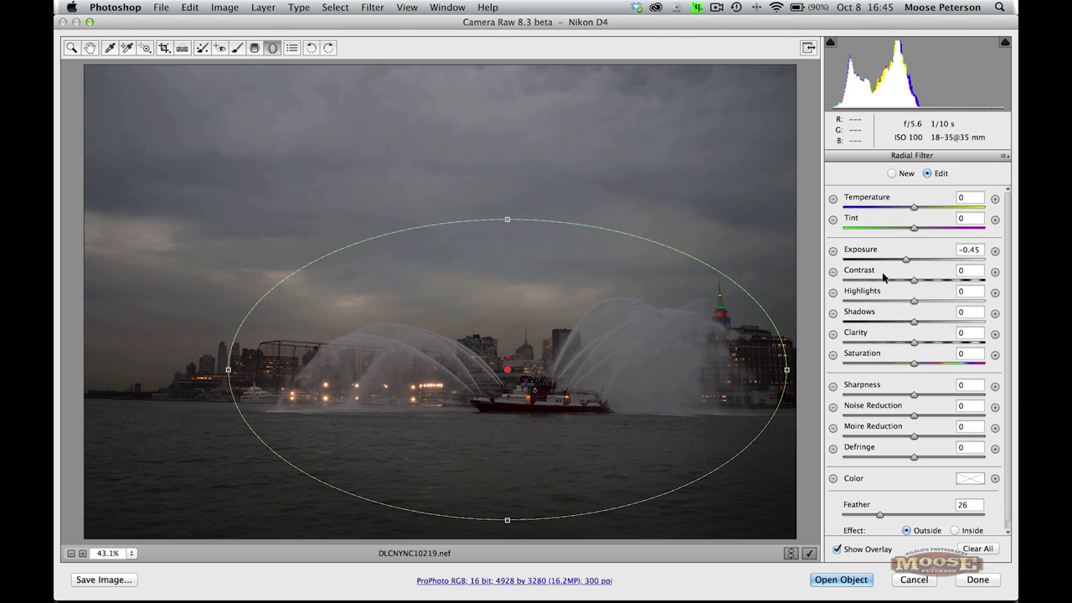
{"action": "mouse_move", "coordinate": [910, 262]}
{"action": "left_mouse_down"}
{"action": "mouse_move", "coordinate": [858, 259]}
{"action": "mouse_move", "coordinate": [897, 262]}
{"action": "left_mouse_up"}
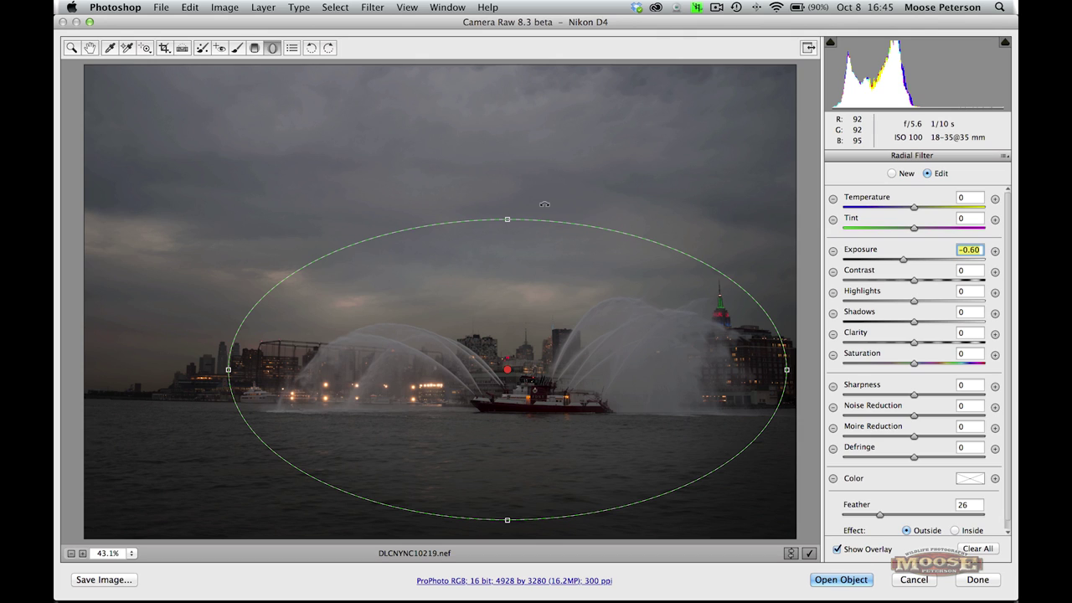
{"action": "left_click", "coordinate": [71, 48]}
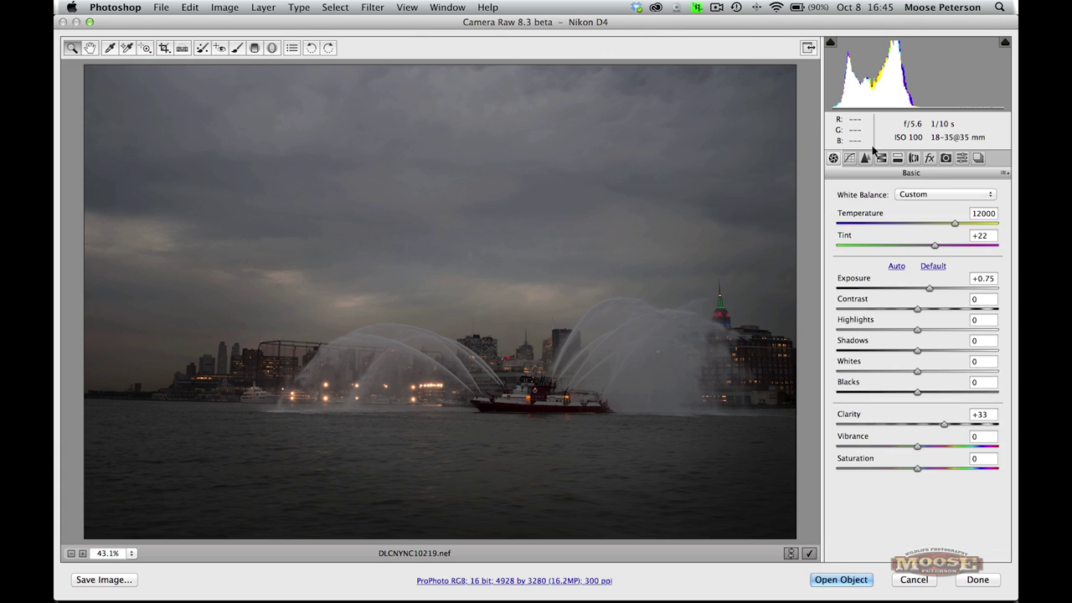
- Raise HSL Luminance for the Reds, Oranges, Yellows and Blues
{"action": "left_click", "coordinate": [880, 158]}
{"action": "left_click_drag", "start_coordinate": [916, 255], "coordinate": [939, 301]}
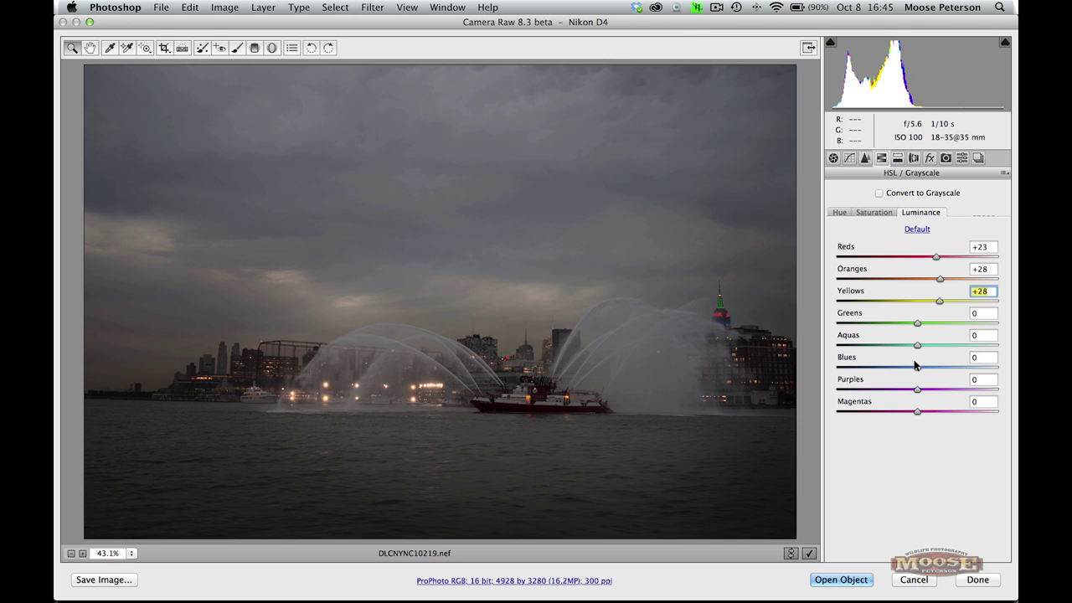
{"action": "left_click_drag", "start_coordinate": [916, 366], "coordinate": [938, 366]}
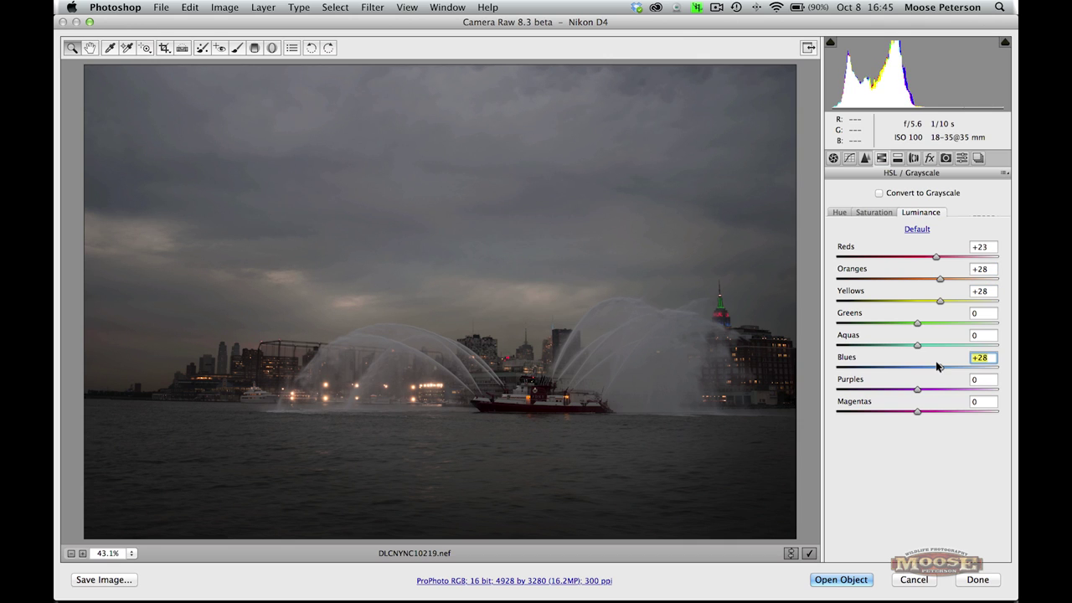
- Boost Saturation to Reds +18, Oranges +30, Yellows +21, Greens +28, then lift Shadows to +58
{"action": "left_click", "coordinate": [869, 212]}
{"action": "left_click_drag", "start_coordinate": [914, 256], "coordinate": [938, 322]}
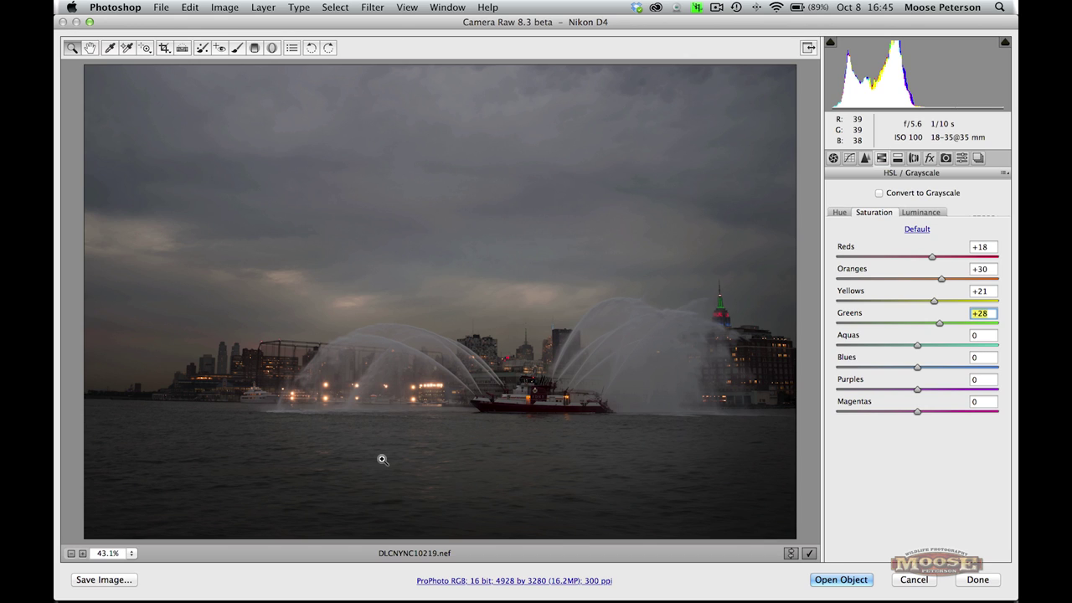
{"action": "left_click", "coordinate": [108, 49]}
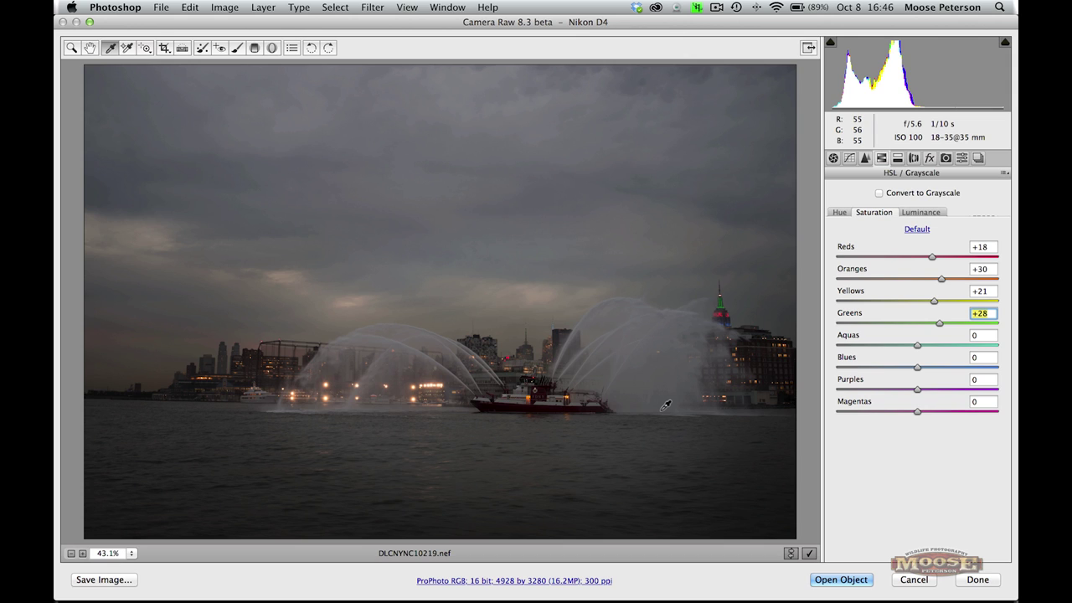
{"action": "left_click", "coordinate": [833, 157]}
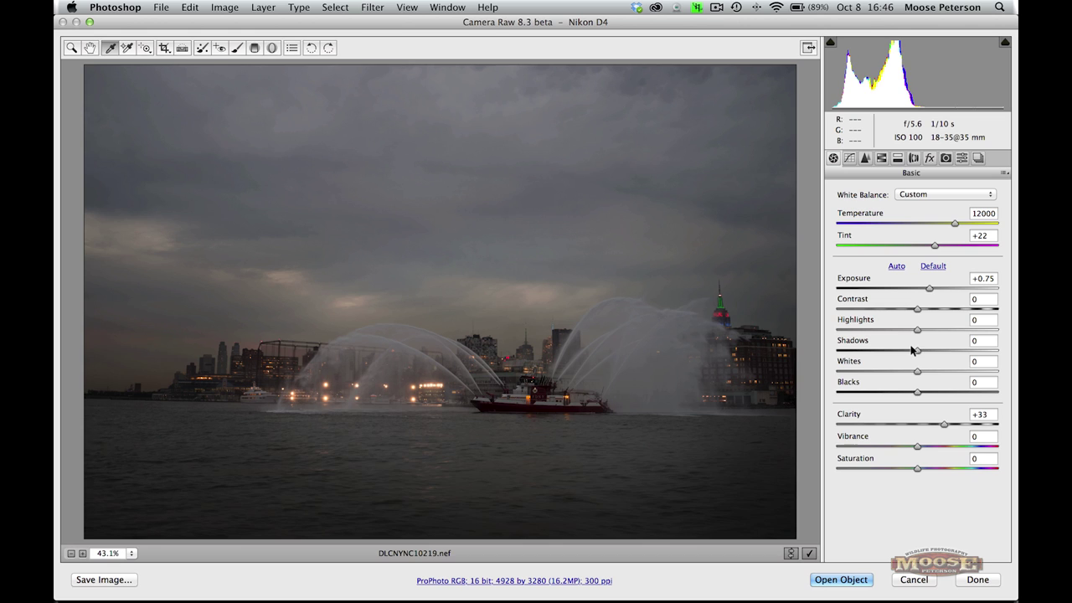
{"action": "left_click_drag", "start_coordinate": [915, 349], "coordinate": [960, 349]}
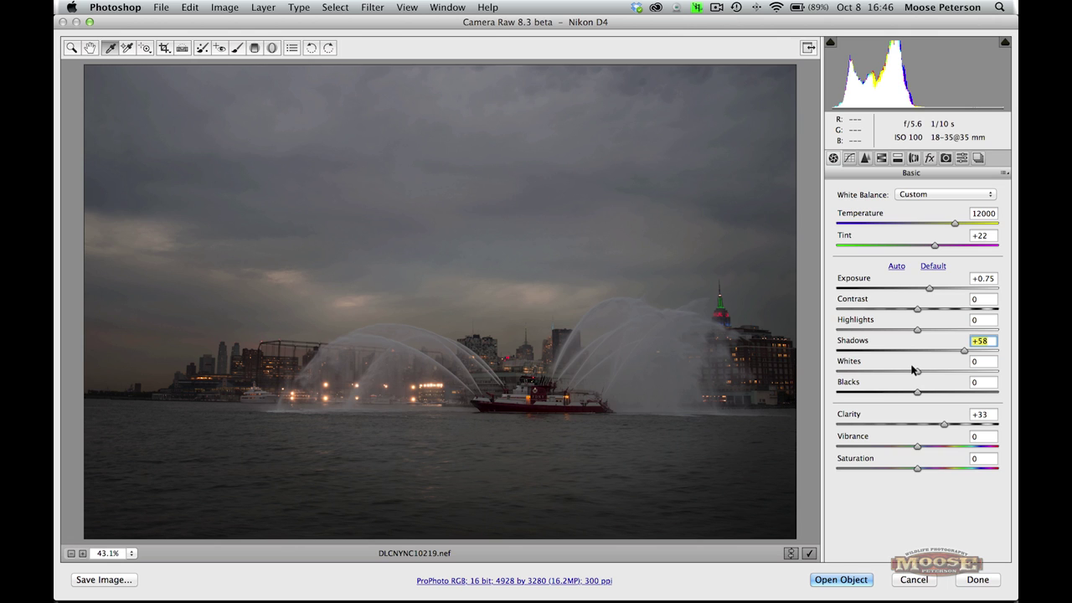
- Raise Whites to +36 to brighten the fountain spray
{"action": "left_click_drag", "start_coordinate": [912, 369], "coordinate": [937, 369]}
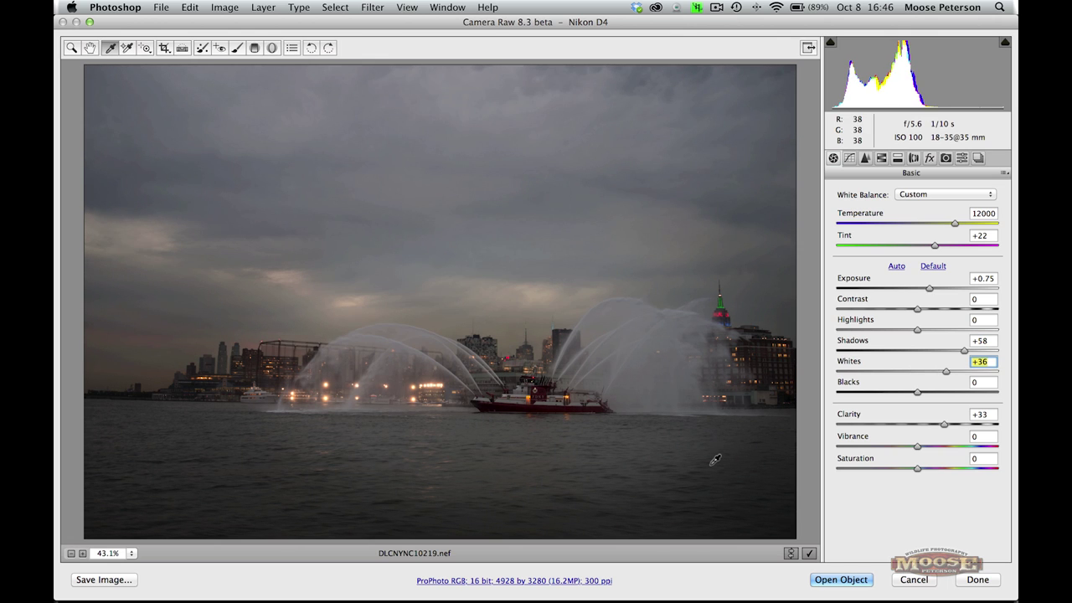